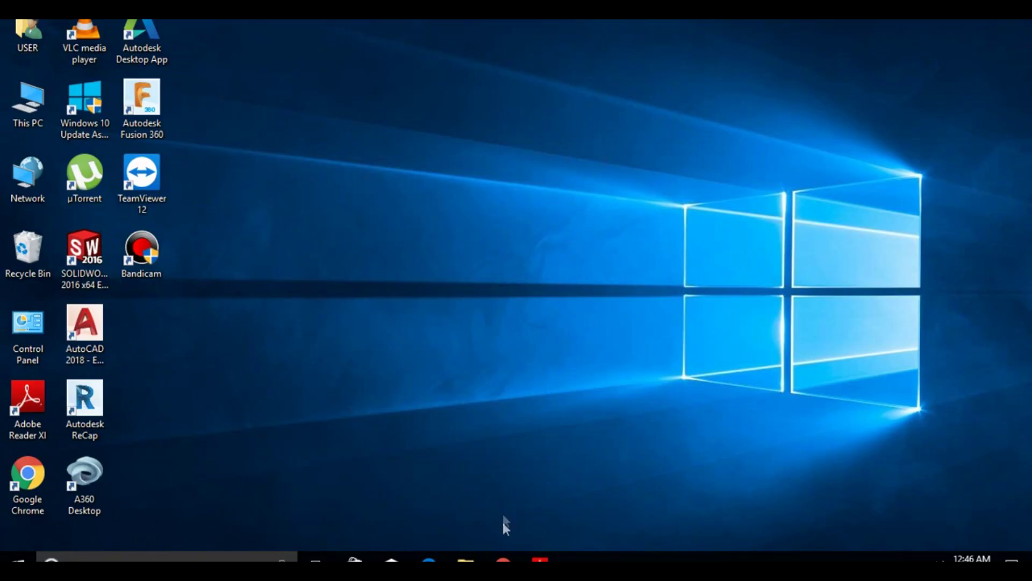
Step: Buy the CATIA V5 Student Edition for 145 CA$ and dismiss the success popup to reach checkout
{"action": "left_click", "coordinate": [503, 558]}
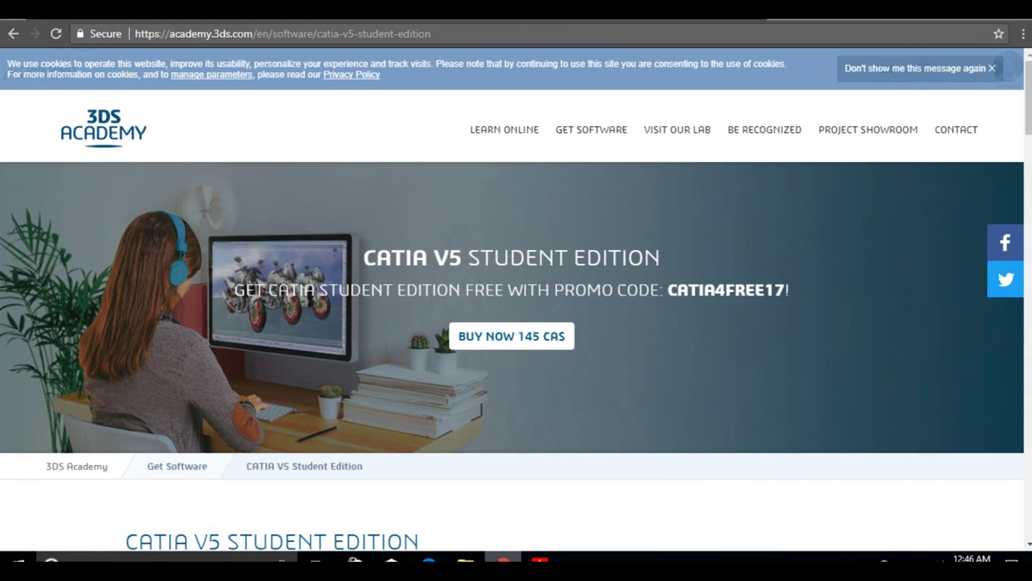
{"action": "left_click", "coordinate": [473, 337]}
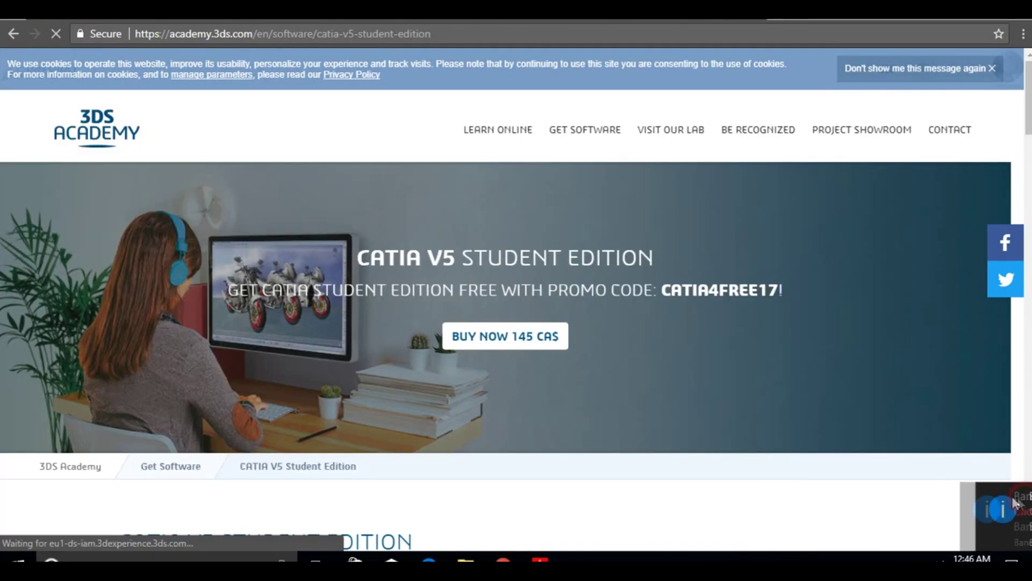
{"action": "left_click", "coordinate": [1023, 502]}
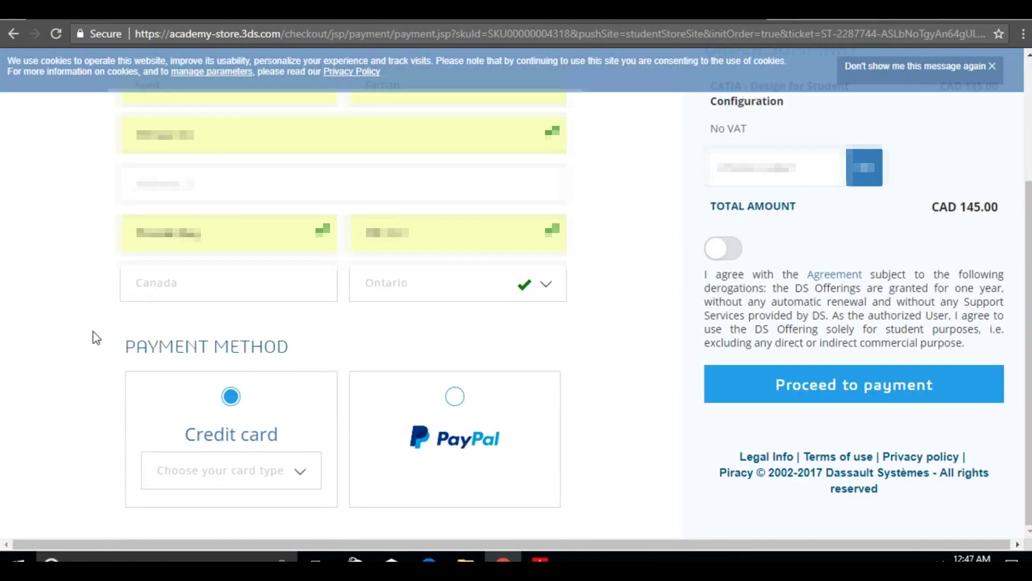
Step: Copy the promo code from the Gmail message
{"action": "scroll", "coordinate": [92, 336], "scroll_direction": "up", "scroll_amount": 3}
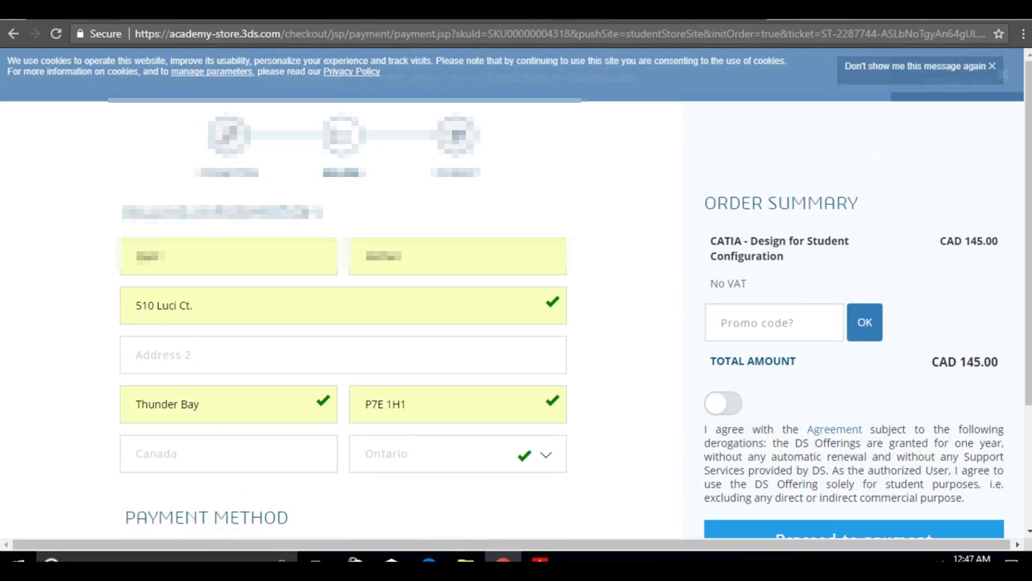
{"action": "key", "text": "ctrl+Tab"}
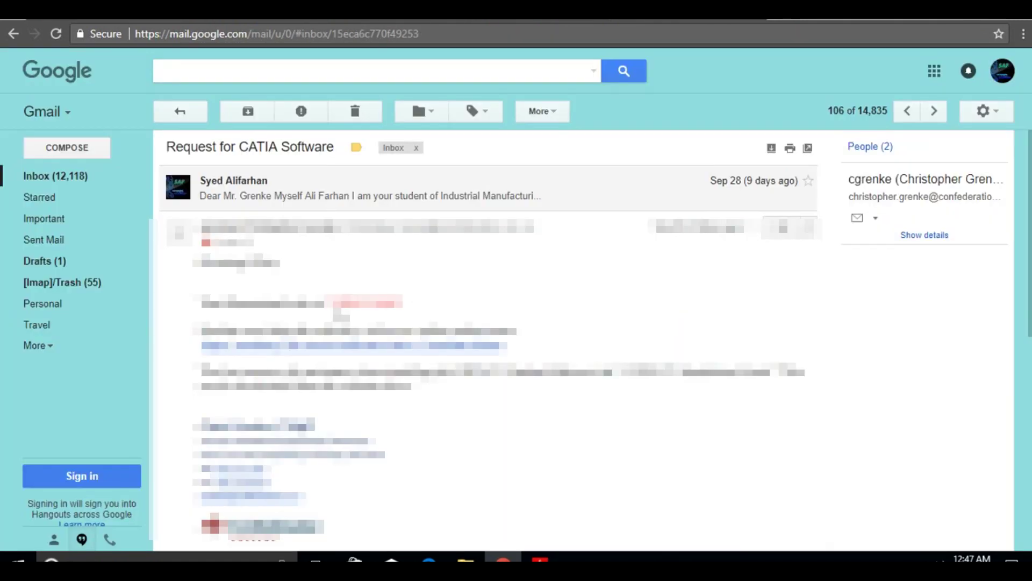
{"action": "left_click_drag", "start_coordinate": [333, 304], "coordinate": [385, 304]}
{"action": "right_click", "coordinate": [385, 304]}
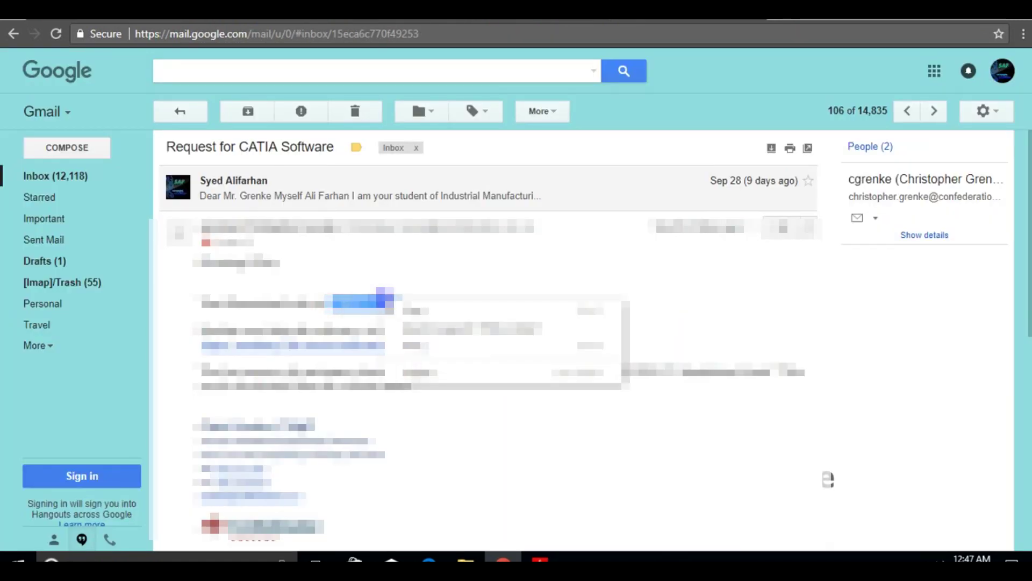
{"action": "left_click", "coordinate": [414, 309]}
Step: Paste and apply the promo code, accept the student agreement and place the order
{"action": "left_click", "coordinate": [661, 20]}
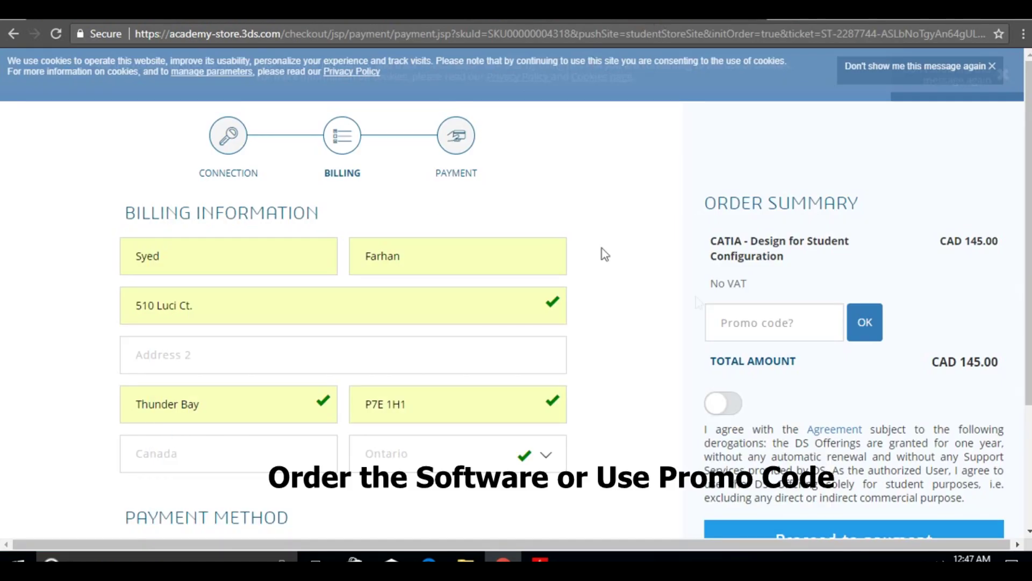
{"action": "left_click", "coordinate": [770, 323]}
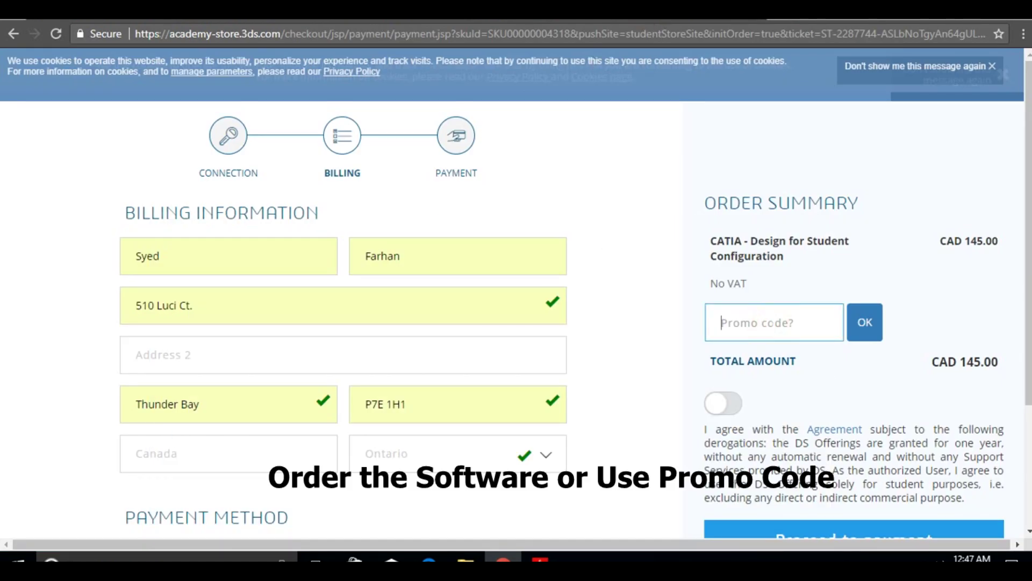
{"action": "key", "text": "ctrl+v"}
{"action": "left_click", "coordinate": [865, 322]}
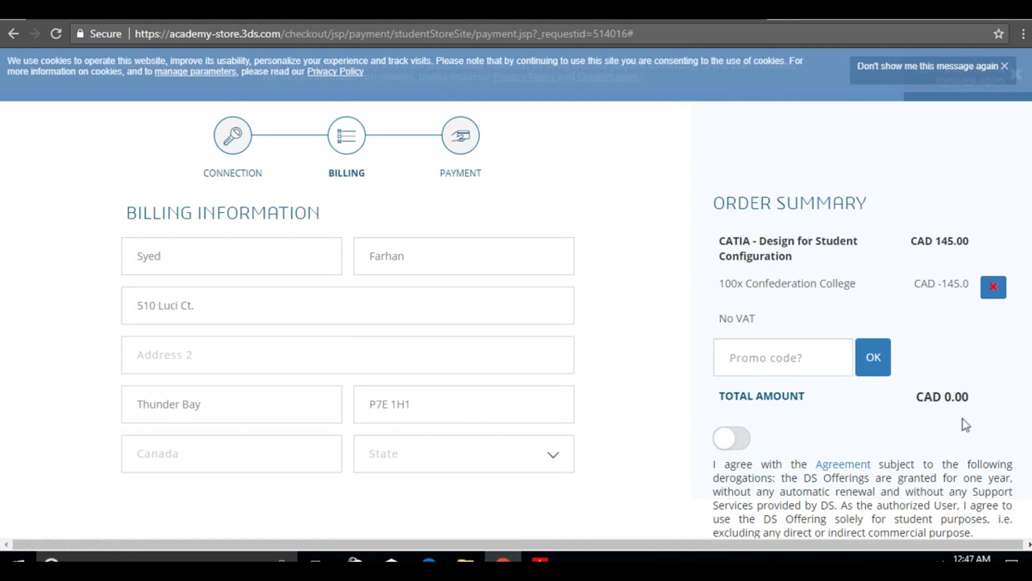
{"action": "left_click", "coordinate": [739, 448]}
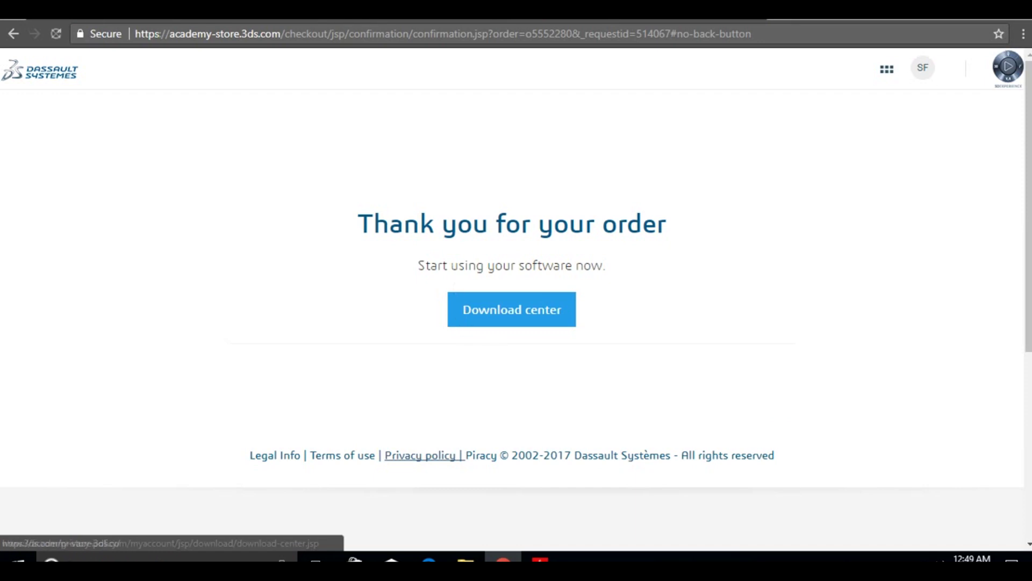
Step: From the Download center, download CATIA Student Windows 64 V5-6R2017 Golden
{"action": "left_click", "coordinate": [496, 309]}
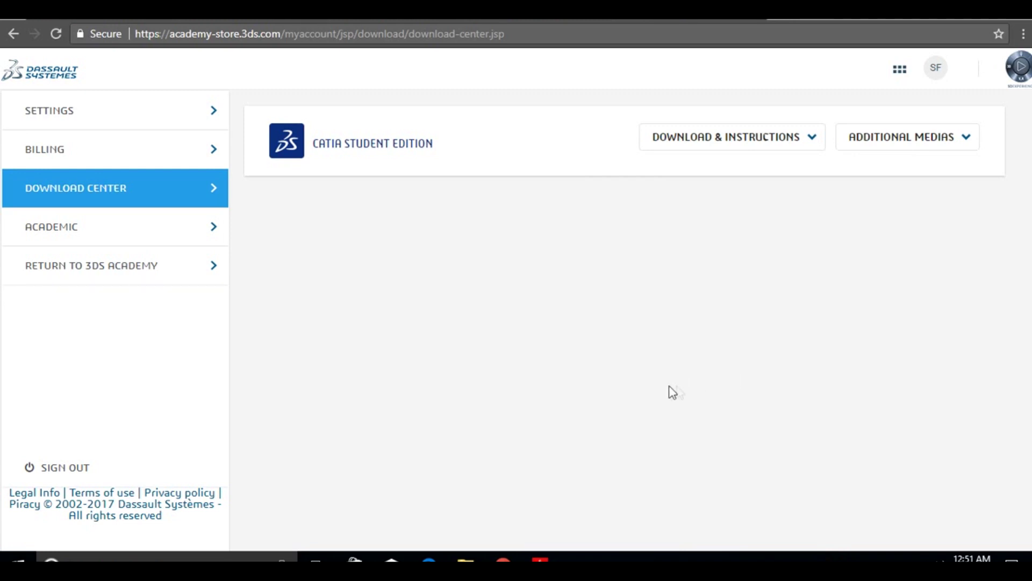
{"action": "left_click", "coordinate": [811, 141]}
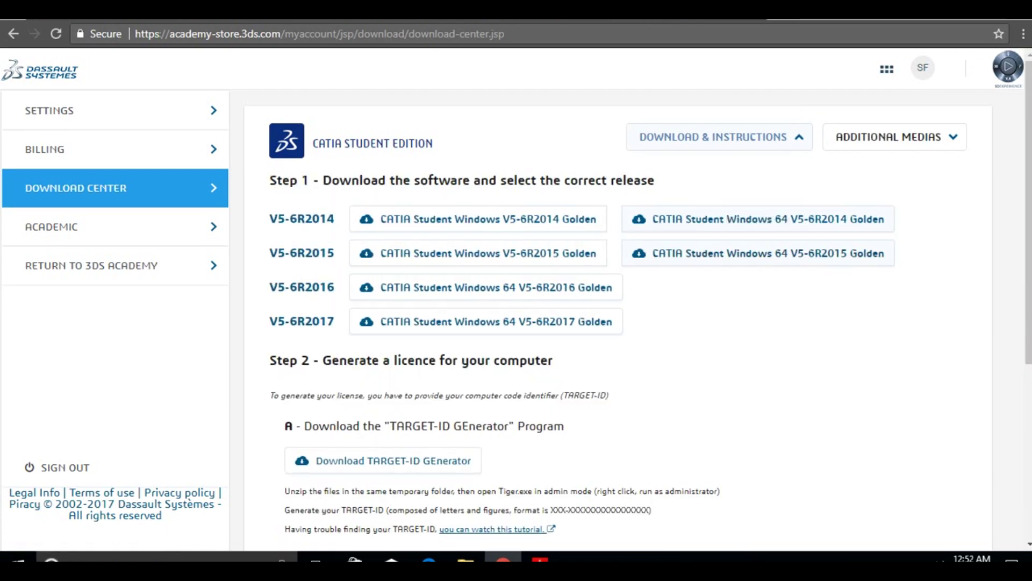
{"action": "left_click", "coordinate": [403, 323]}
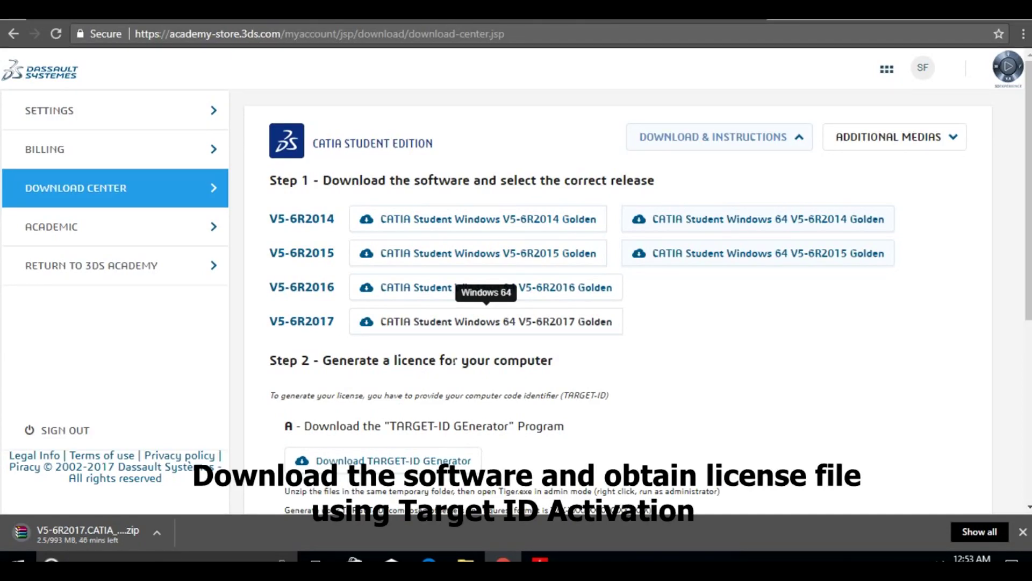
Step: Switch to the Local Disk (E:) File Explorer window
{"action": "scroll", "coordinate": [455, 362], "scroll_direction": "down", "scroll_amount": 1}
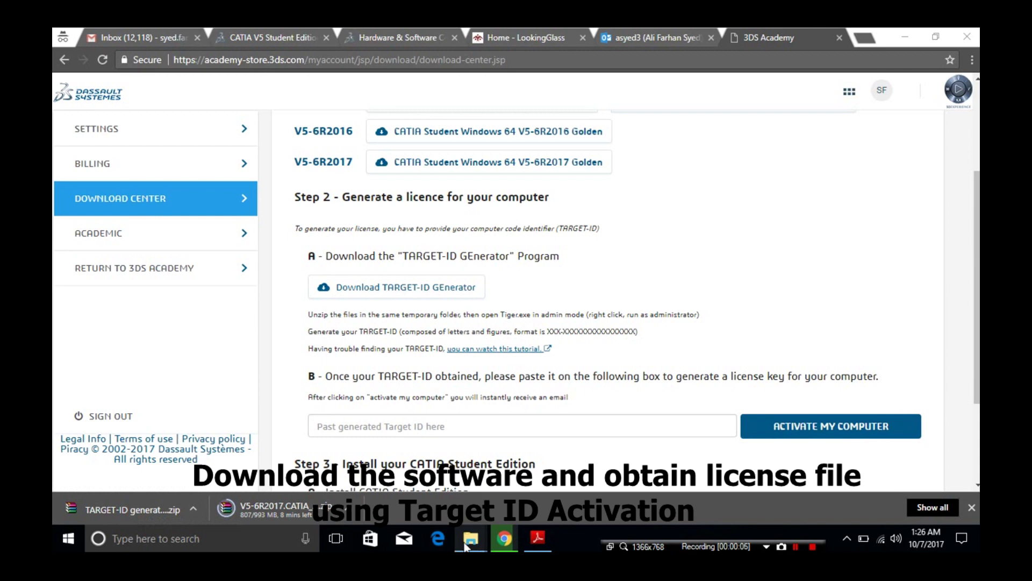
{"action": "mouse_move", "coordinate": [470, 538]}
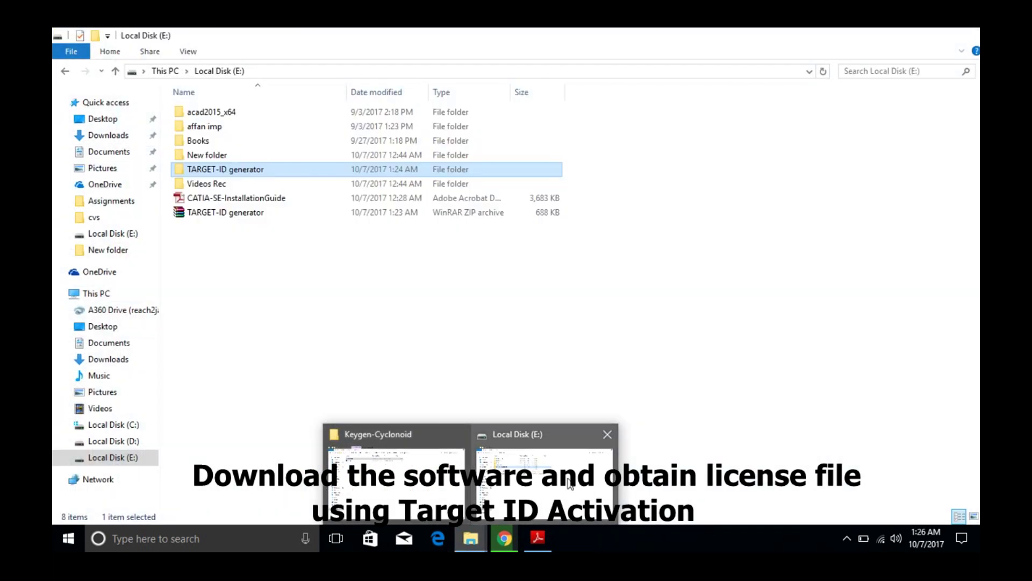
{"action": "left_click", "coordinate": [570, 482]}
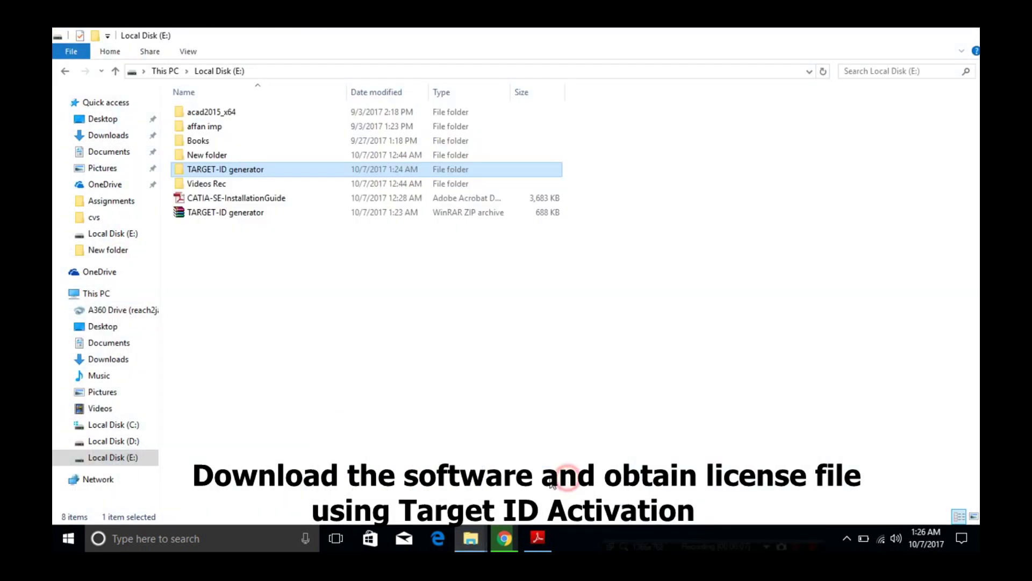
Step: Run tiger_new from the TARGET-ID generator folder as administrator and generate the Target ID
{"action": "double_click", "coordinate": [227, 170]}
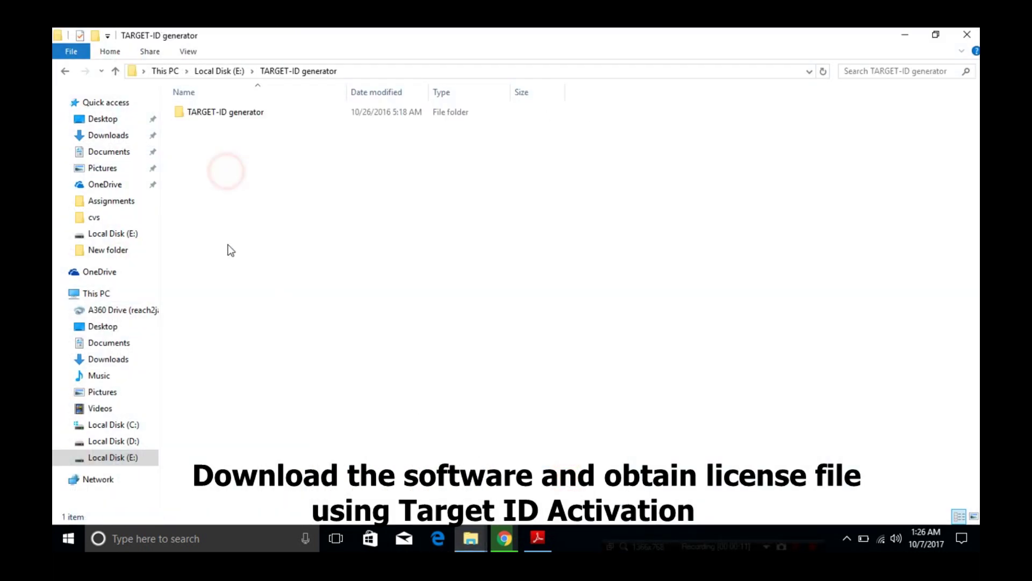
{"action": "double_click", "coordinate": [221, 114]}
{"action": "right_click", "coordinate": [215, 128]}
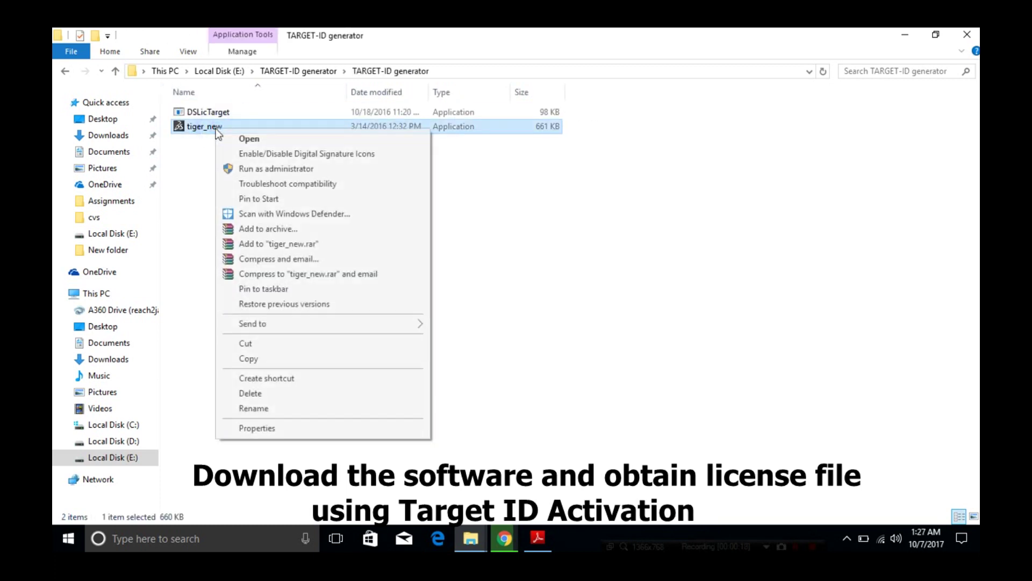
{"action": "left_click", "coordinate": [242, 169]}
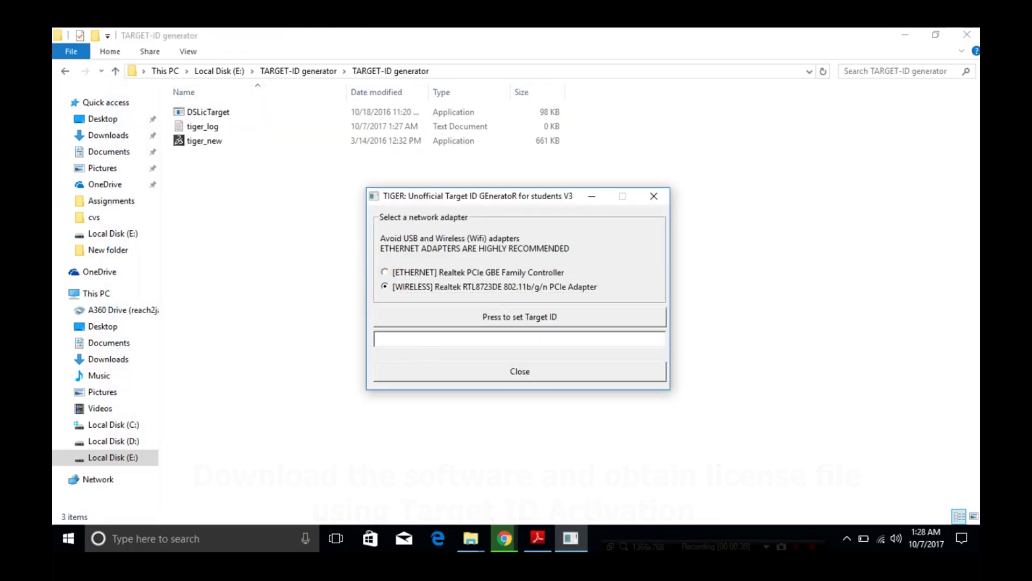
{"action": "left_click", "coordinate": [483, 318]}
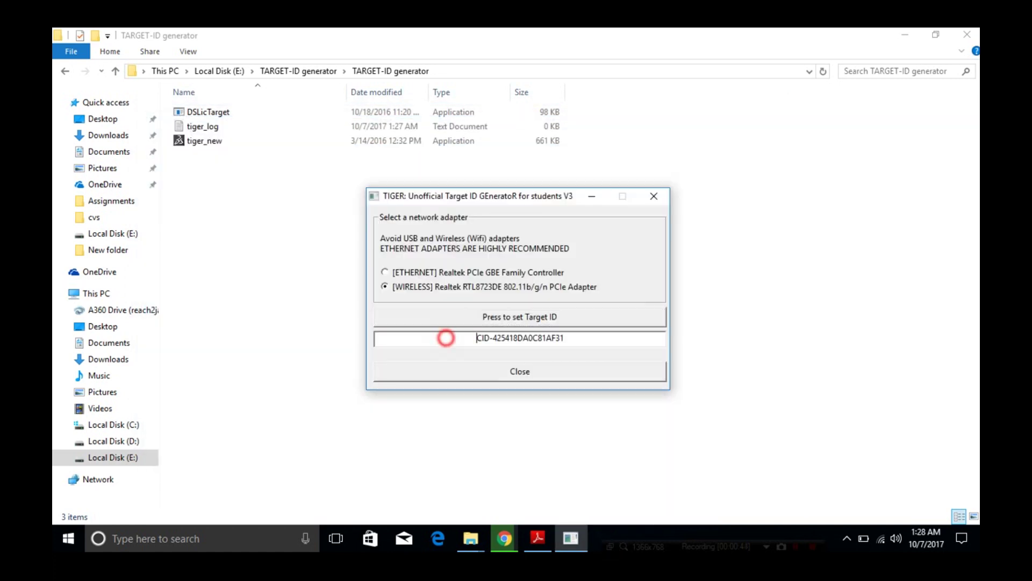
Step: Copy the generated Target ID into the store's licence Target ID field
{"action": "double_click", "coordinate": [444, 338]}
{"action": "right_click", "coordinate": [563, 338]}
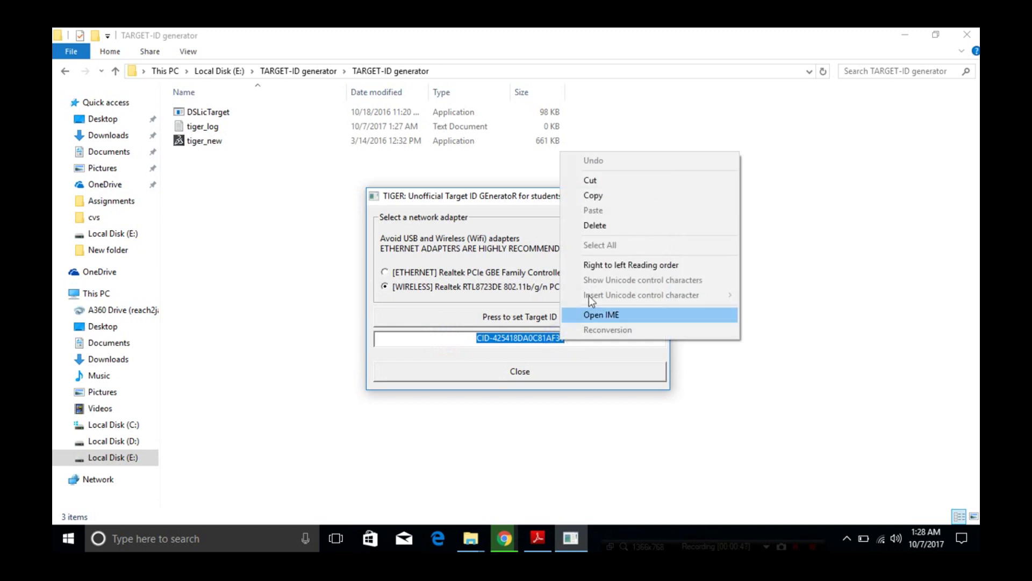
{"action": "left_click", "coordinate": [597, 199]}
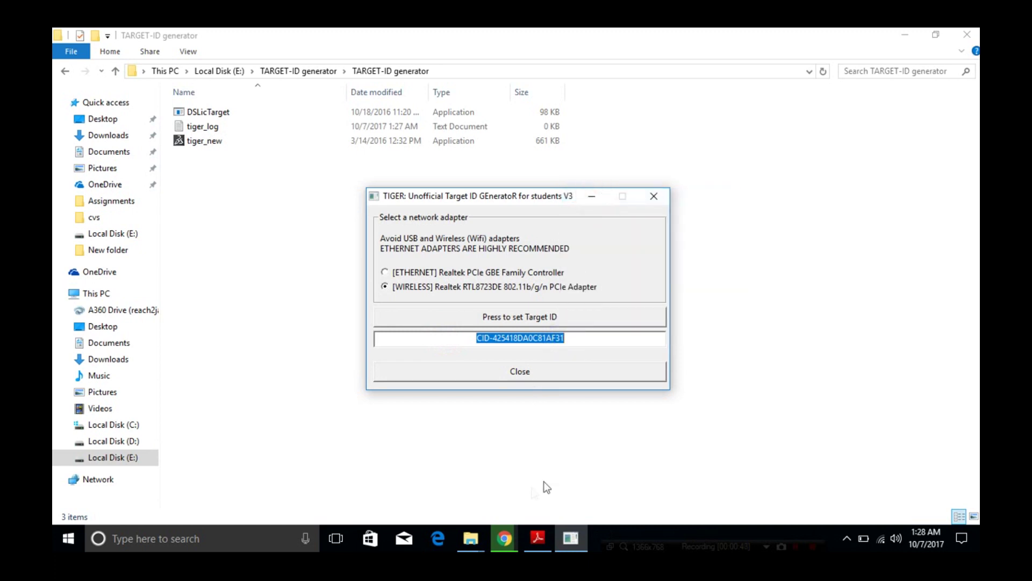
{"action": "left_click", "coordinate": [503, 537]}
{"action": "left_click", "coordinate": [441, 426]}
Step: Paste the Target ID and activate the computer's licence
{"action": "right_click", "coordinate": [444, 426]}
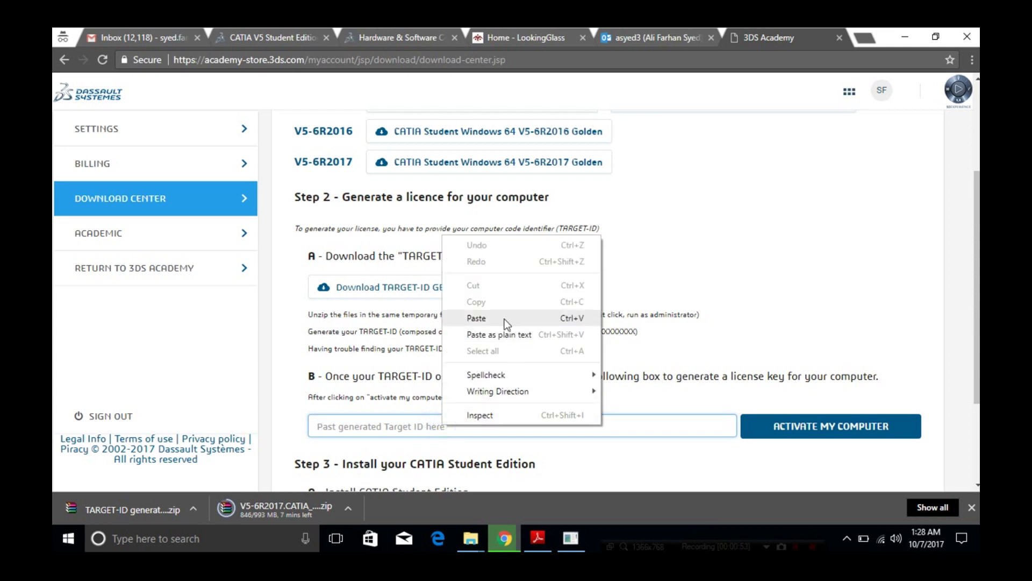
{"action": "left_click", "coordinate": [503, 316]}
{"action": "left_click", "coordinate": [759, 426]}
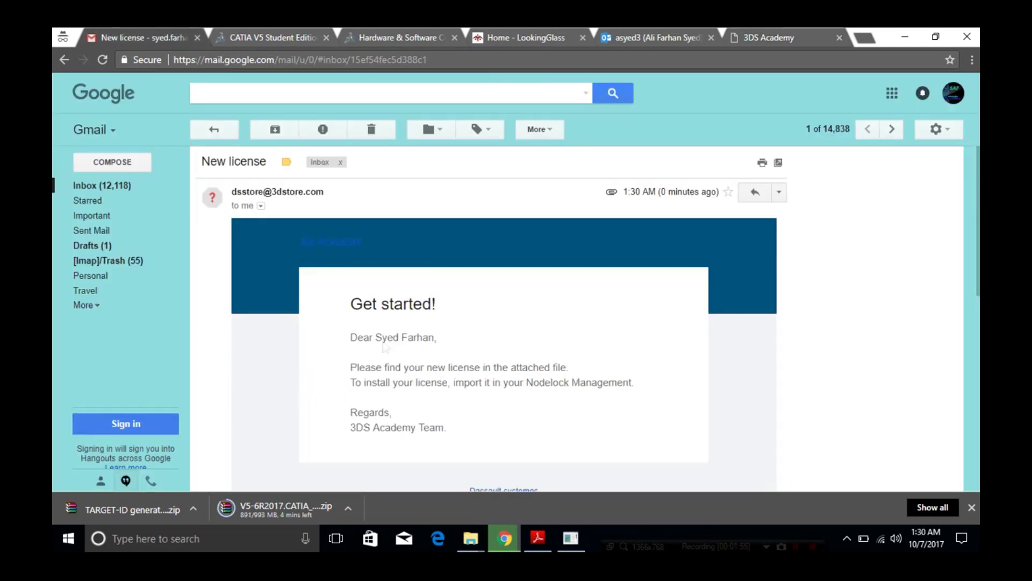
Step: Open the options for the downloaded V5-6R2017 zip
{"action": "scroll", "coordinate": [318, 402], "scroll_direction": "down", "scroll_amount": 5}
{"action": "scroll", "coordinate": [334, 379], "scroll_direction": "down", "scroll_amount": 3}
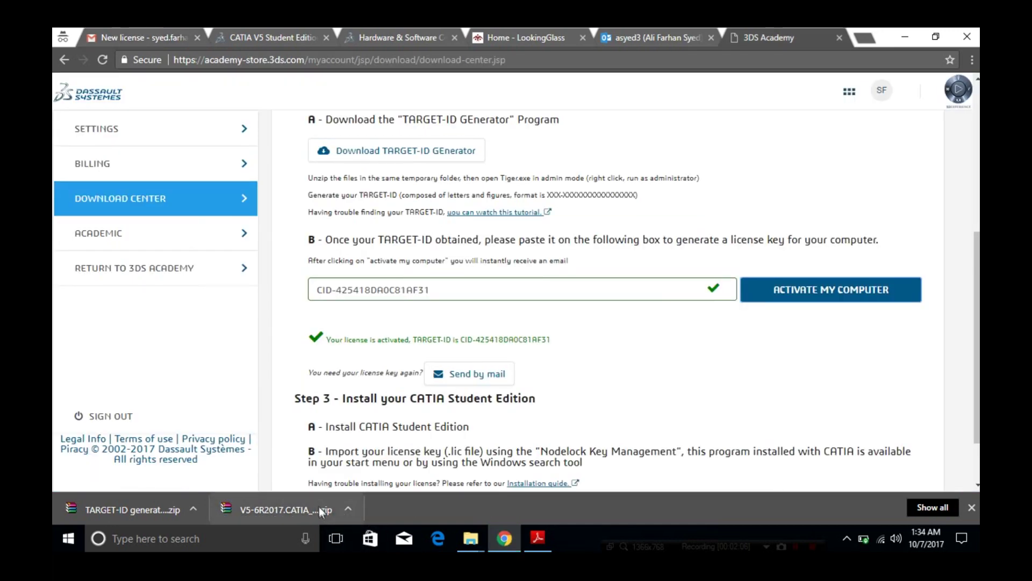
{"action": "left_click", "coordinate": [348, 508]}
Step: Show the downloaded V5-6R2017 zip in its folder and extract it
{"action": "left_click", "coordinate": [386, 463]}
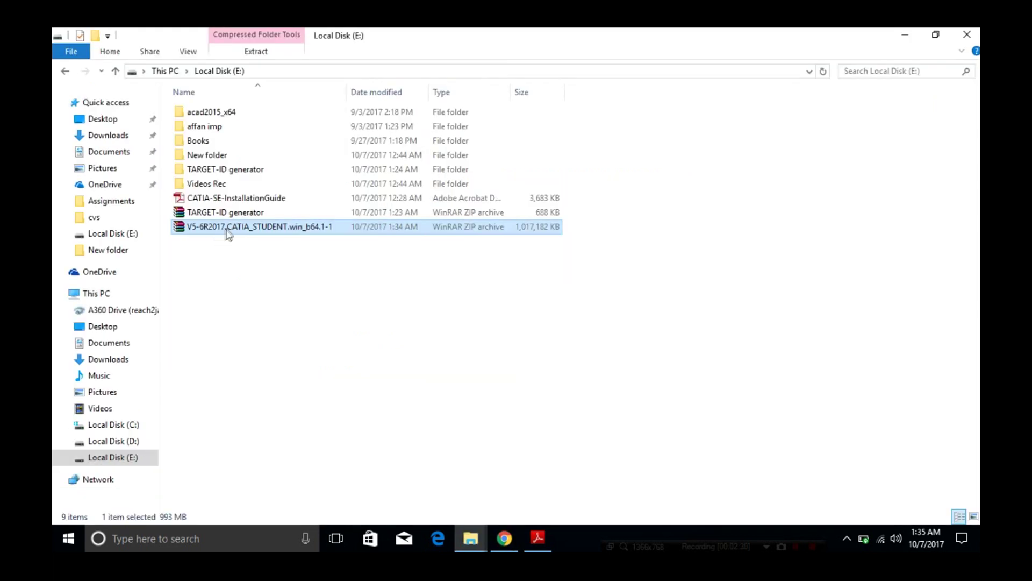
{"action": "right_click", "coordinate": [228, 228]}
{"action": "left_click", "coordinate": [256, 297]}
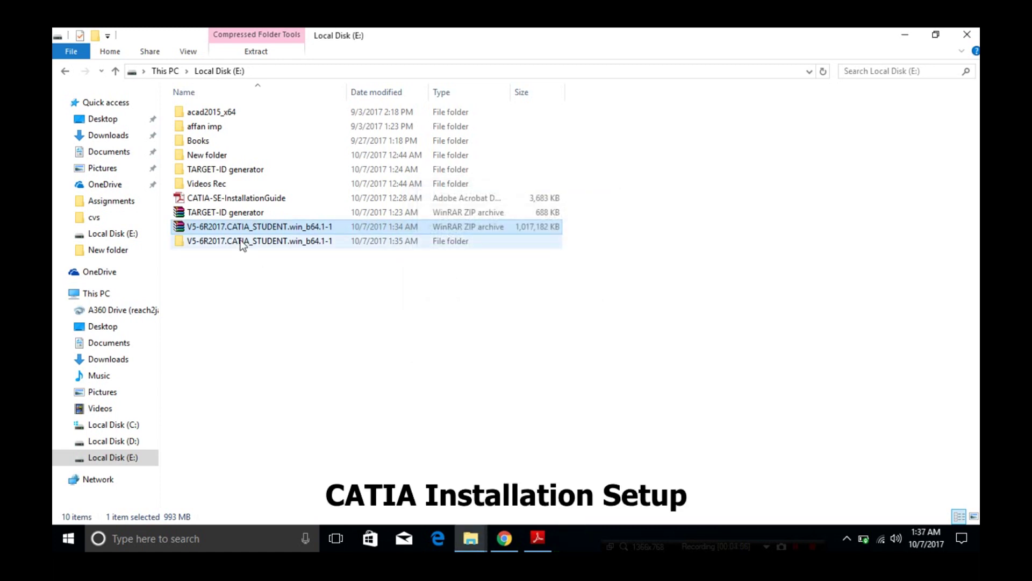
Step: Open V5-6R2017 > CATIA_STUDENT.win_b64 > 1 and run the CATIA setup program
{"action": "double_click", "coordinate": [240, 243]}
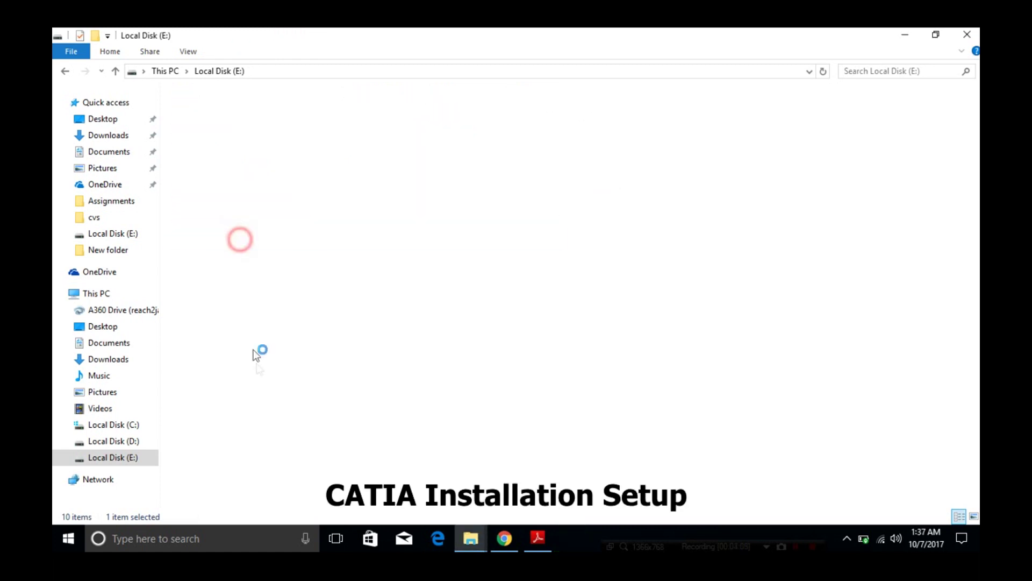
{"action": "left_click", "coordinate": [239, 111]}
{"action": "double_click", "coordinate": [196, 111]}
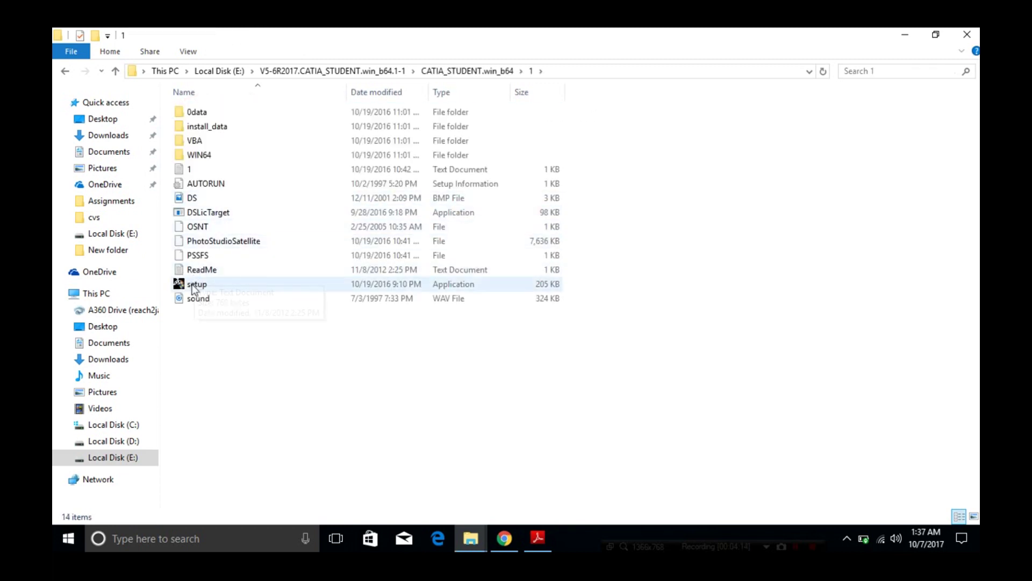
{"action": "double_click", "coordinate": [197, 284]}
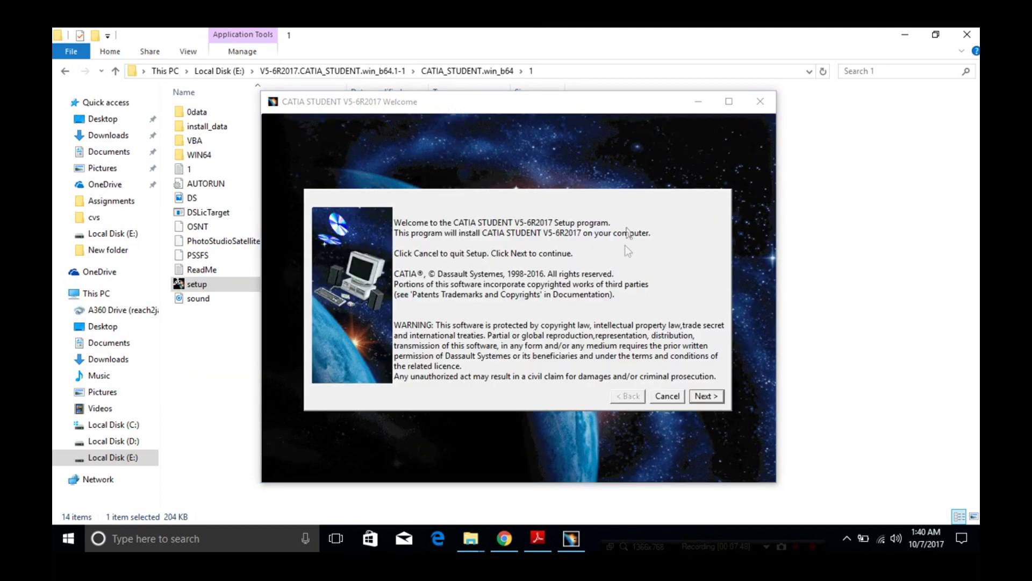
Step: Accept the default installation and environment folders, creating the B27 and CATEnv directories
{"action": "left_click", "coordinate": [709, 397]}
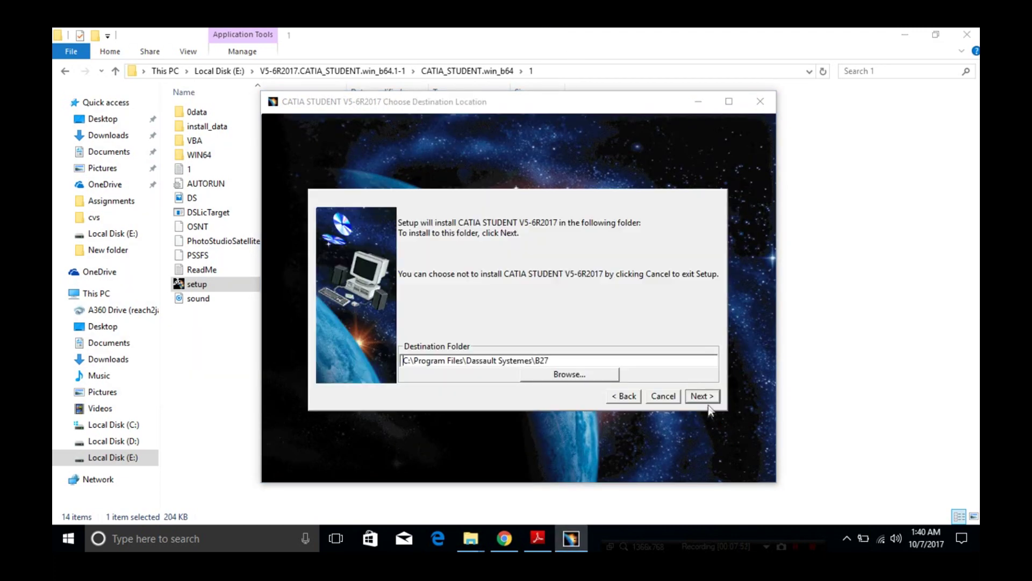
{"action": "left_click", "coordinate": [700, 396]}
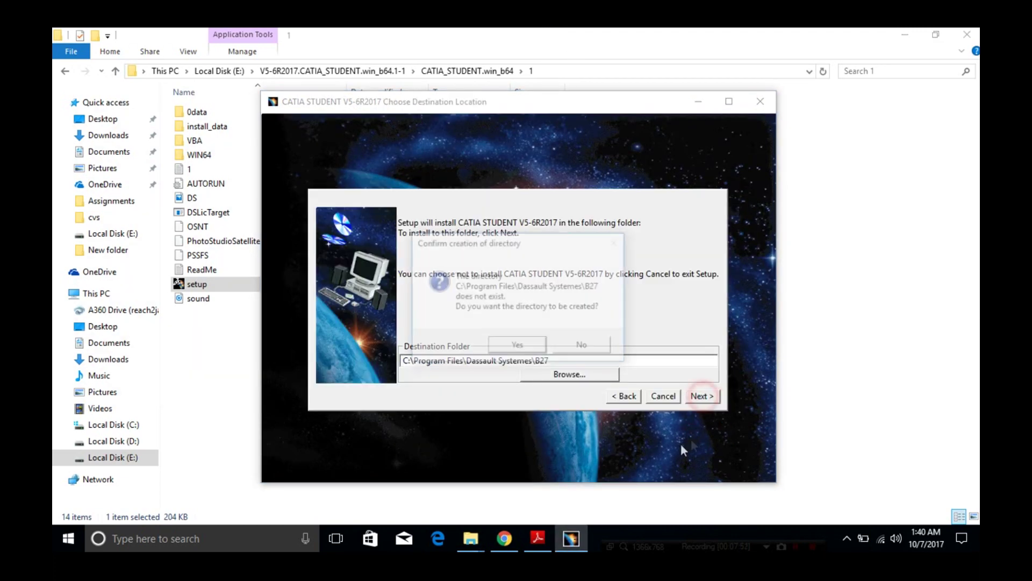
{"action": "left_click", "coordinate": [507, 347]}
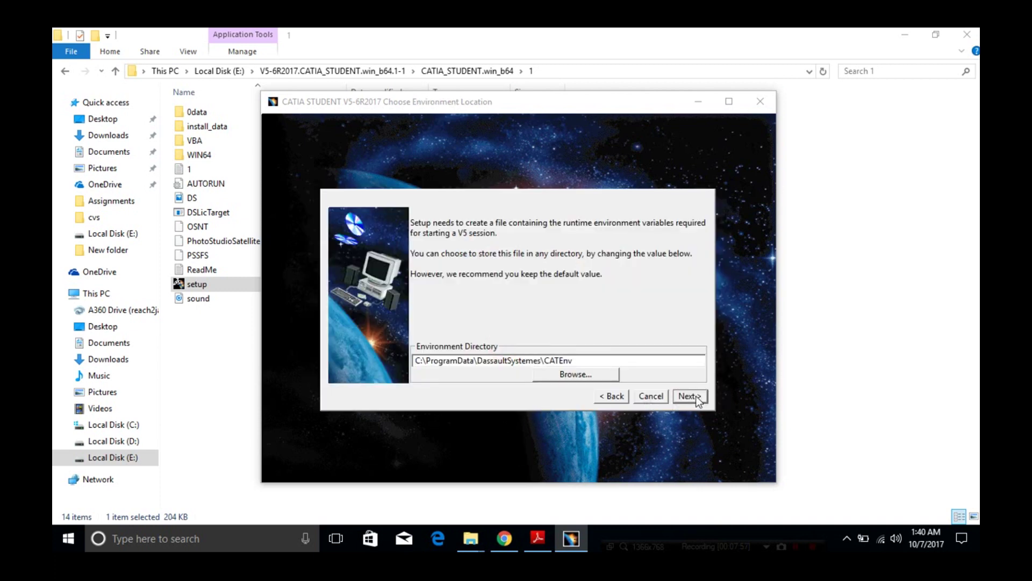
{"action": "left_click", "coordinate": [695, 396]}
{"action": "left_click", "coordinate": [524, 347]}
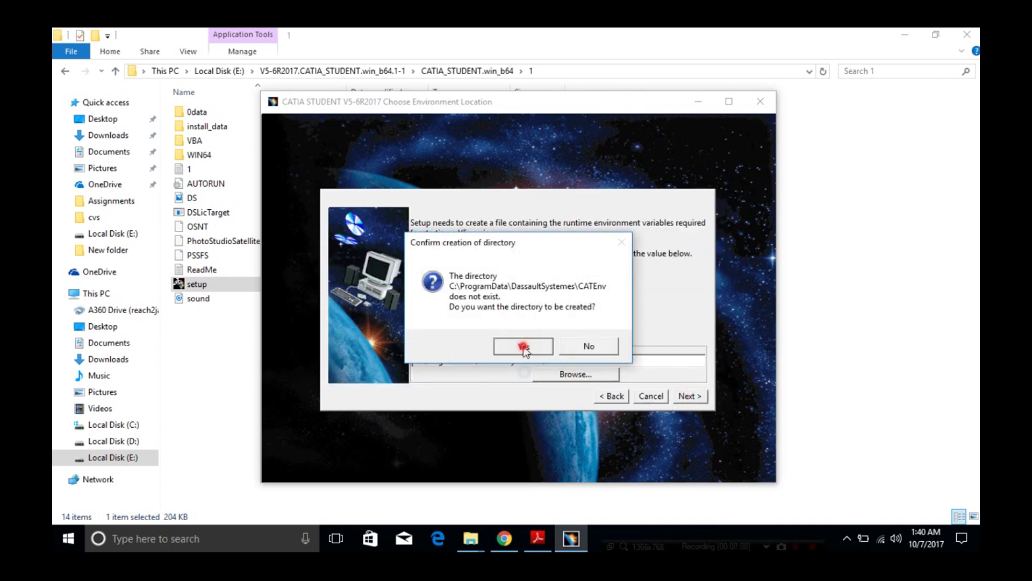
Step: Keep default setup type, ports and shortcuts, skip ENOVIA and documentation, then install and finish
{"action": "left_click", "coordinate": [671, 397]}
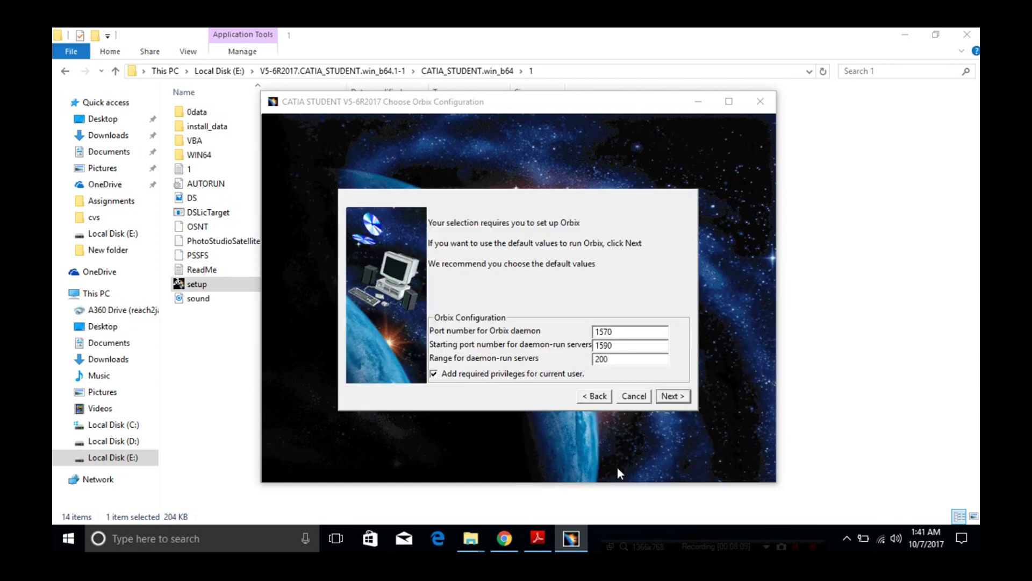
{"action": "left_click", "coordinate": [669, 396]}
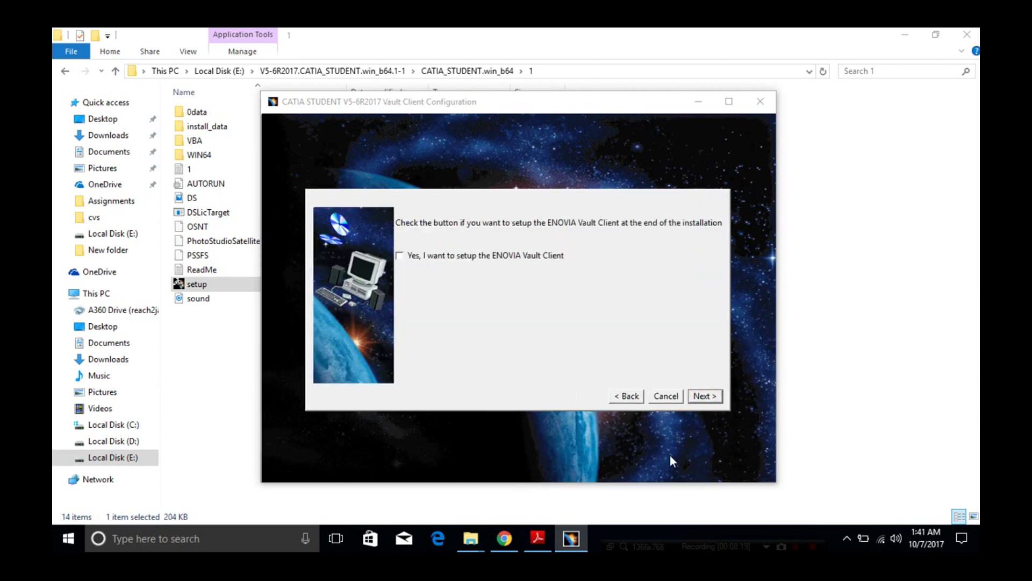
{"action": "left_click", "coordinate": [705, 400]}
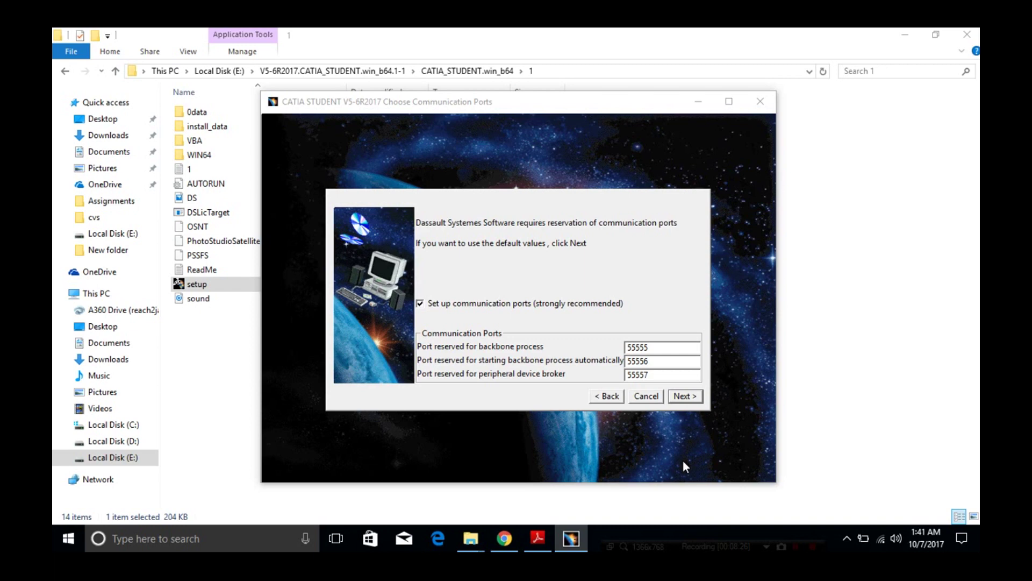
{"action": "left_click", "coordinate": [682, 396]}
{"action": "left_click", "coordinate": [711, 397]}
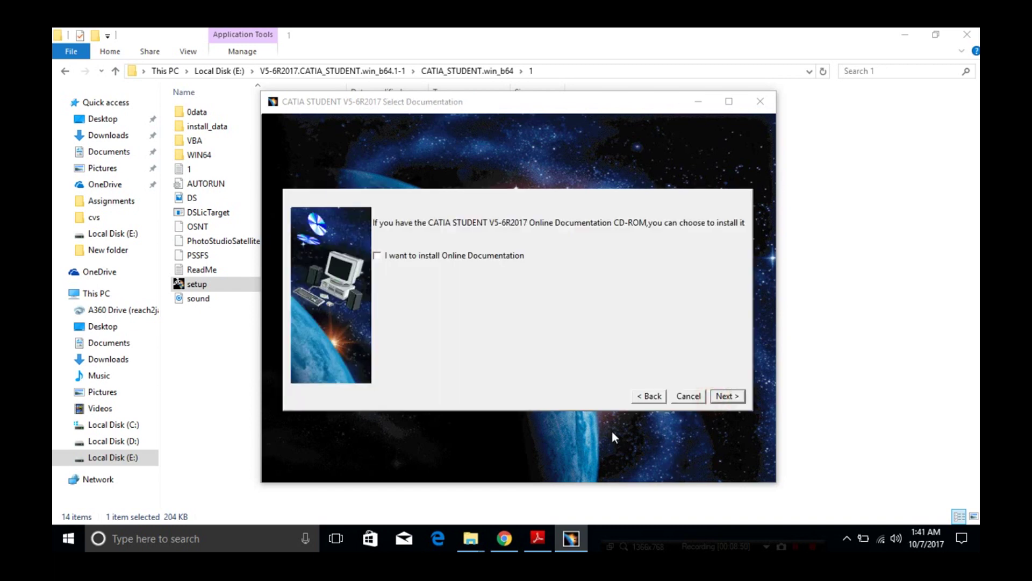
{"action": "left_click", "coordinate": [740, 400]}
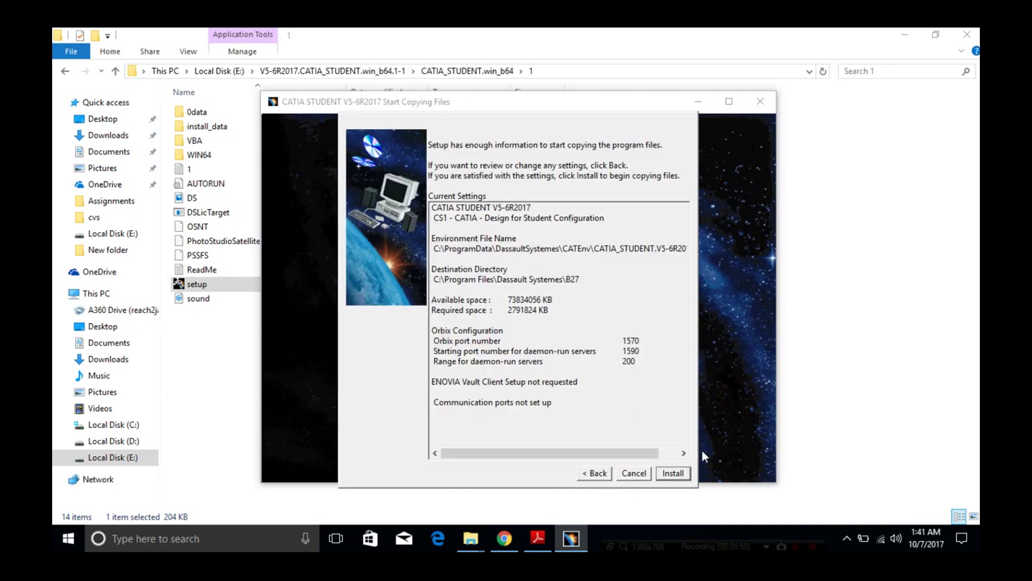
{"action": "key", "text": "Return"}
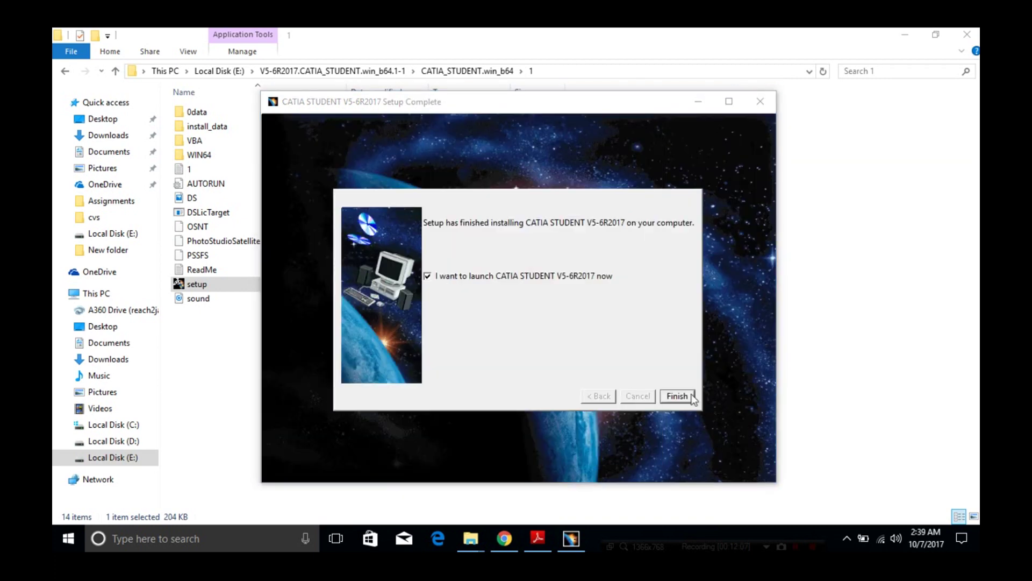
{"action": "left_click", "coordinate": [687, 395]}
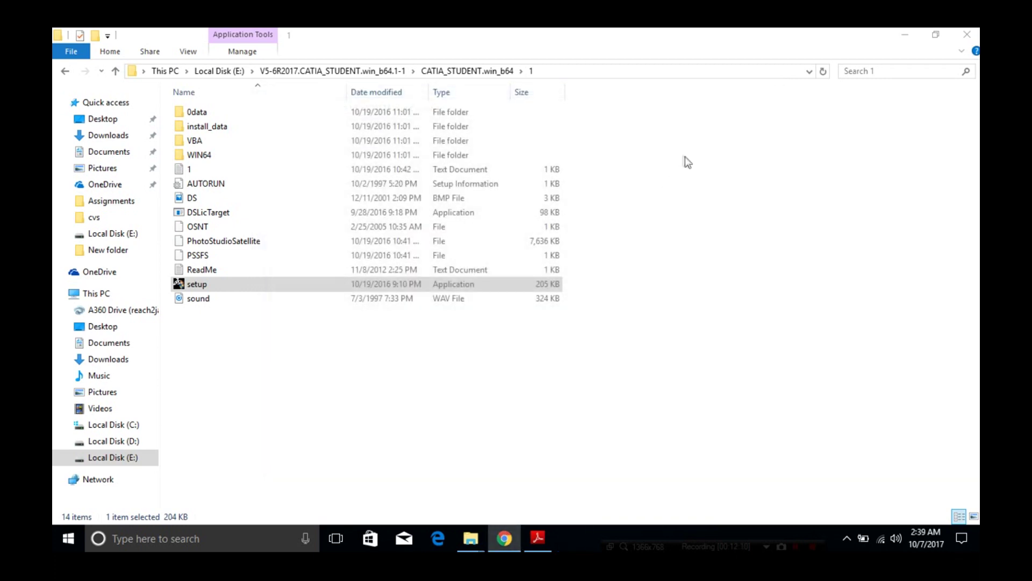
Step: Download the download.lic attachment from the Gmail licence e-mail, then minimize Chrome and open Start
{"action": "left_click", "coordinate": [907, 33]}
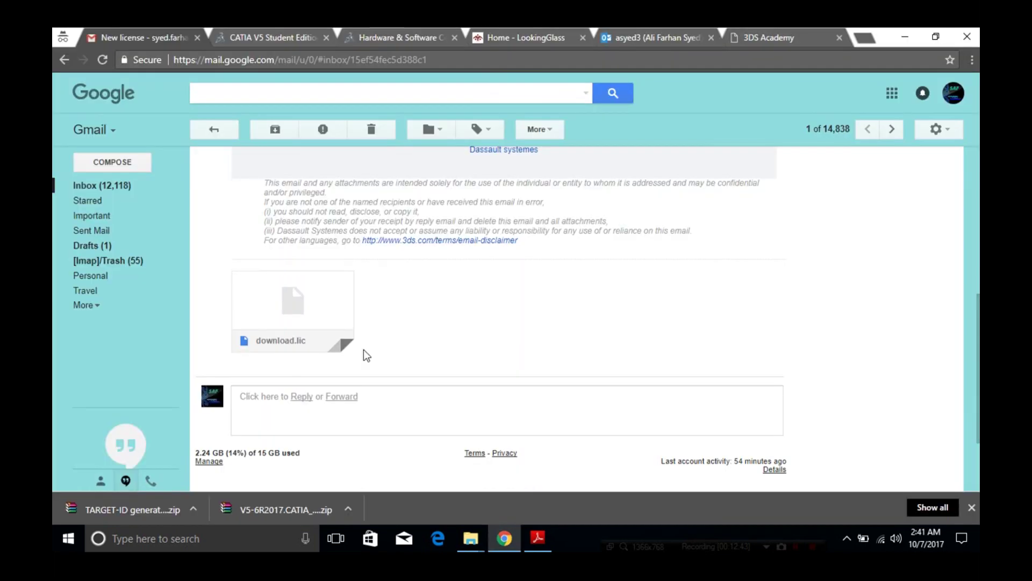
{"action": "scroll", "coordinate": [323, 302], "scroll_direction": "down", "scroll_amount": 2}
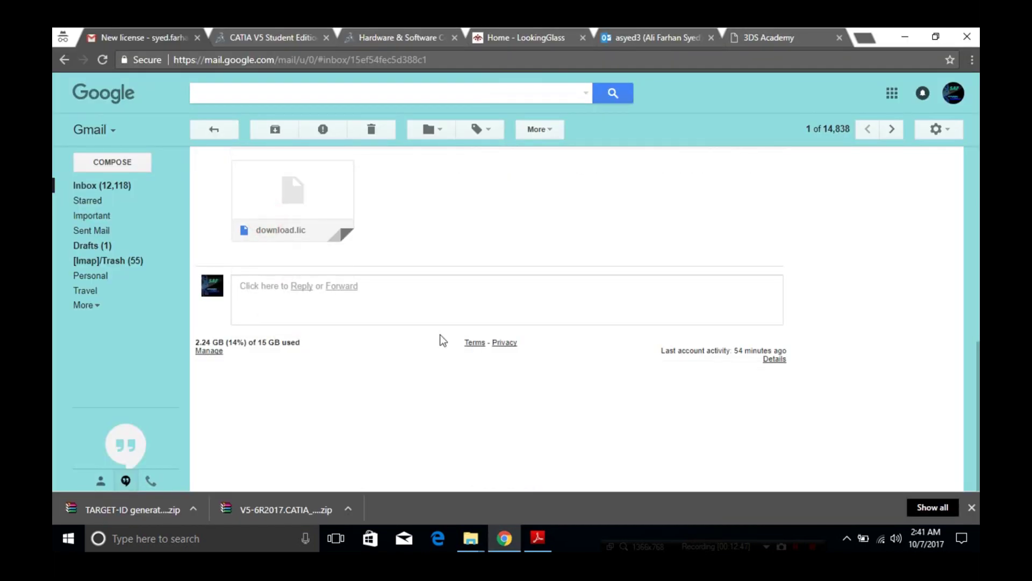
{"action": "left_click", "coordinate": [905, 37]}
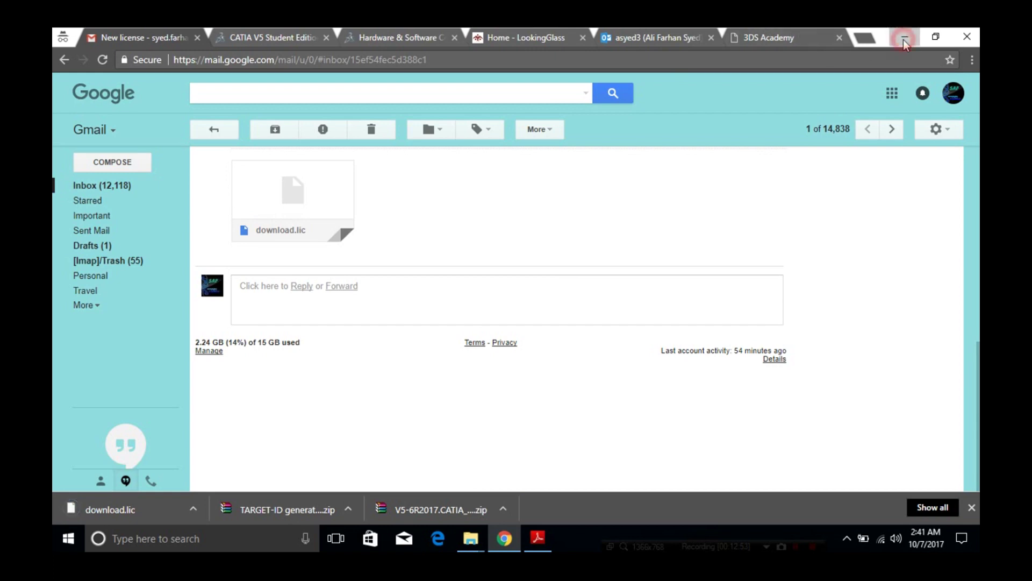
{"action": "left_click", "coordinate": [68, 538]}
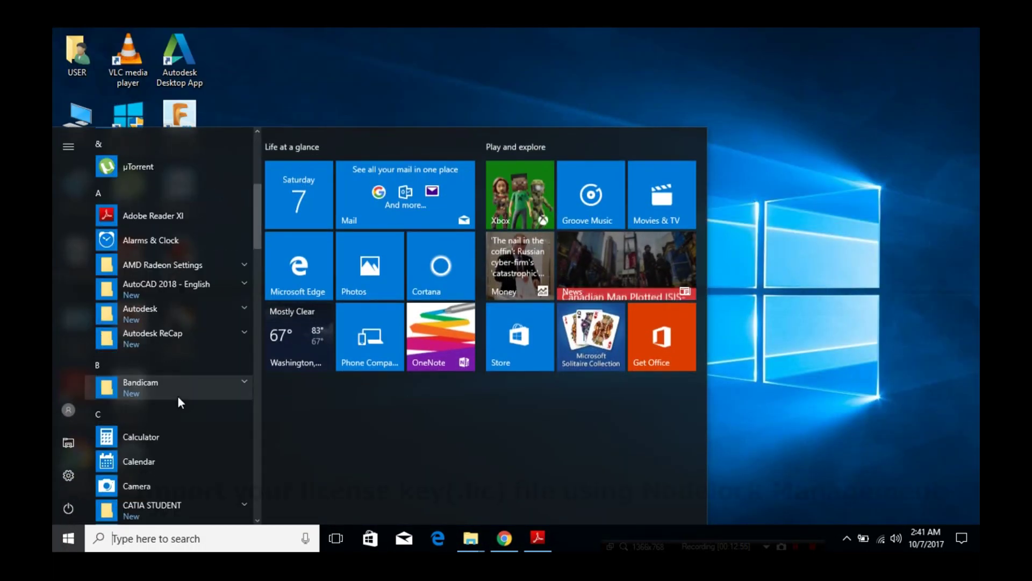
Step: Launch Nodelock Management from the CATIA STUDENT group in the Start menu
{"action": "scroll", "coordinate": [179, 403], "scroll_direction": "down", "scroll_amount": 8}
{"action": "scroll", "coordinate": [180, 404], "scroll_direction": "up", "scroll_amount": 6}
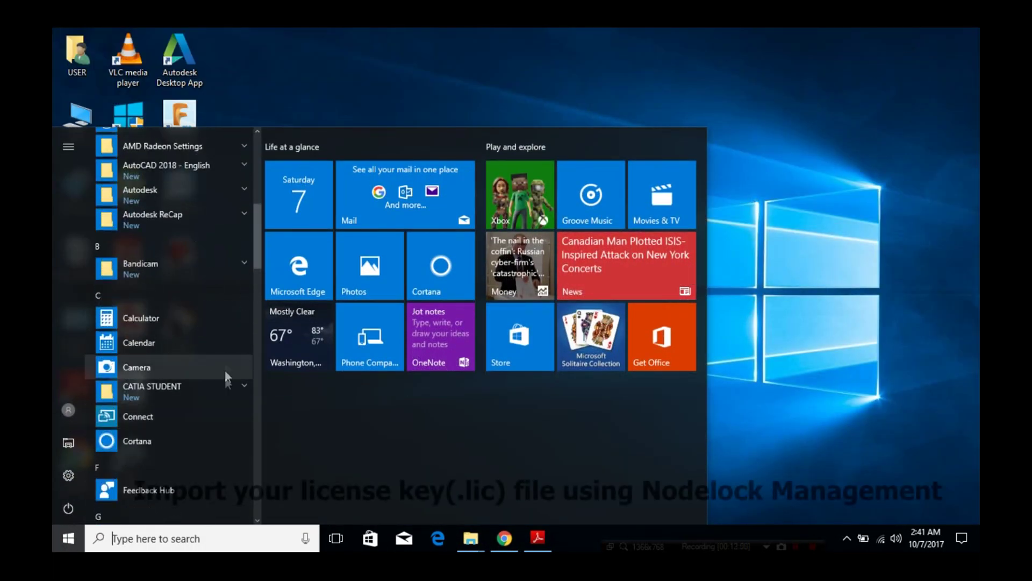
{"action": "left_click", "coordinate": [212, 391]}
{"action": "left_click", "coordinate": [161, 486]}
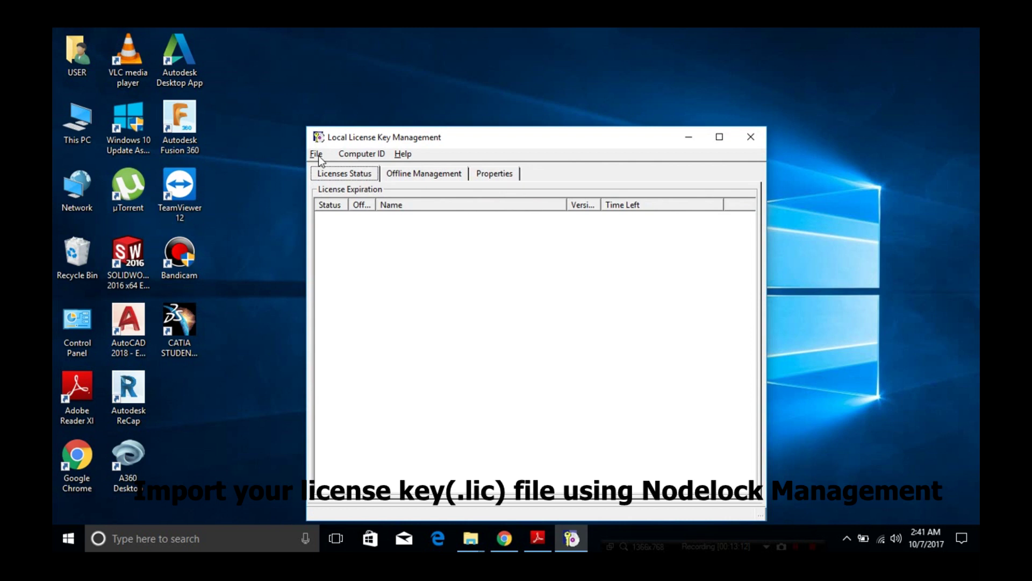
Step: Import the download licence file from Downloads, confirm, and close the license manager
{"action": "left_click", "coordinate": [317, 154]}
{"action": "left_click", "coordinate": [336, 169]}
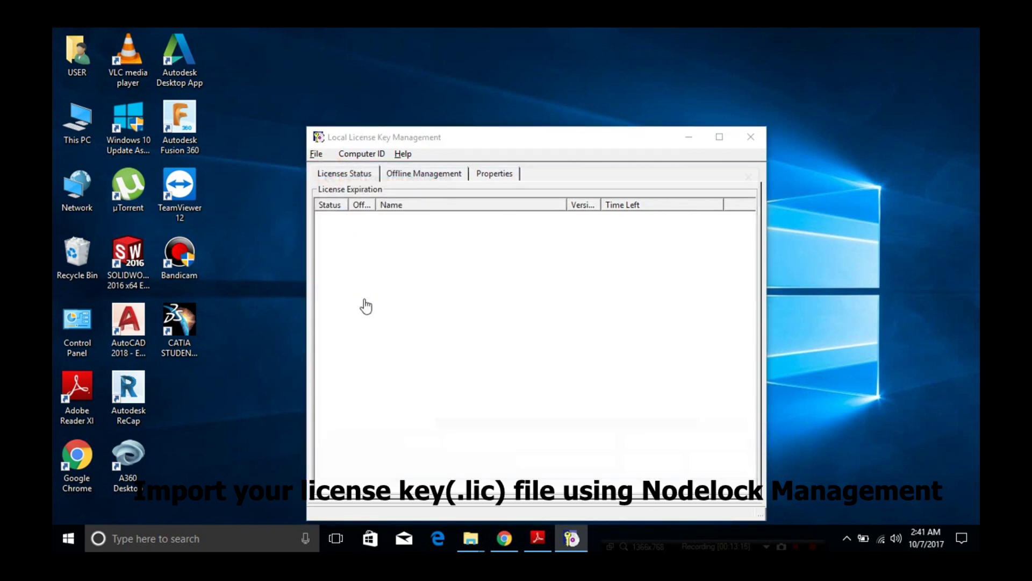
{"action": "left_click", "coordinate": [367, 281]}
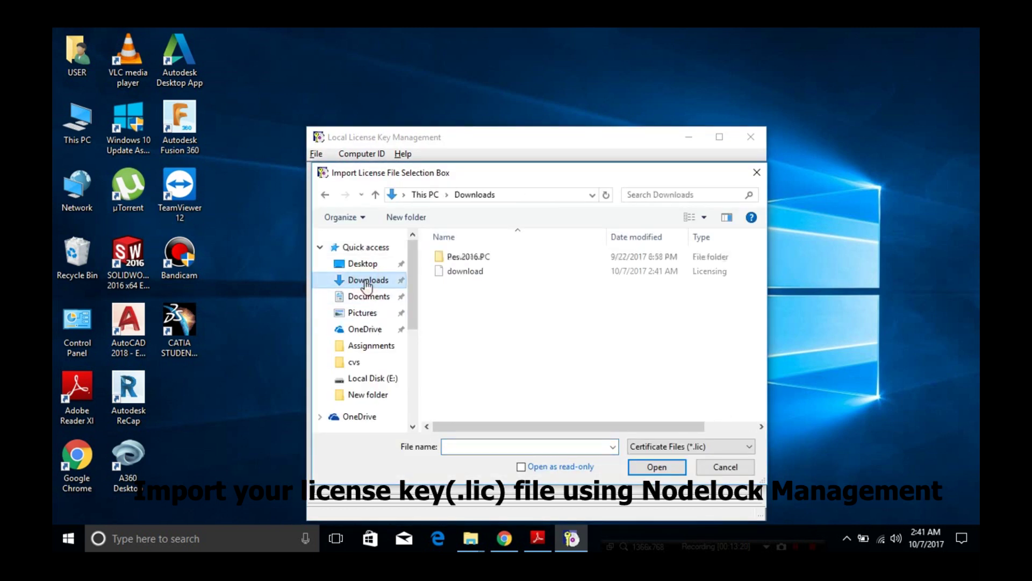
{"action": "left_click", "coordinate": [466, 271]}
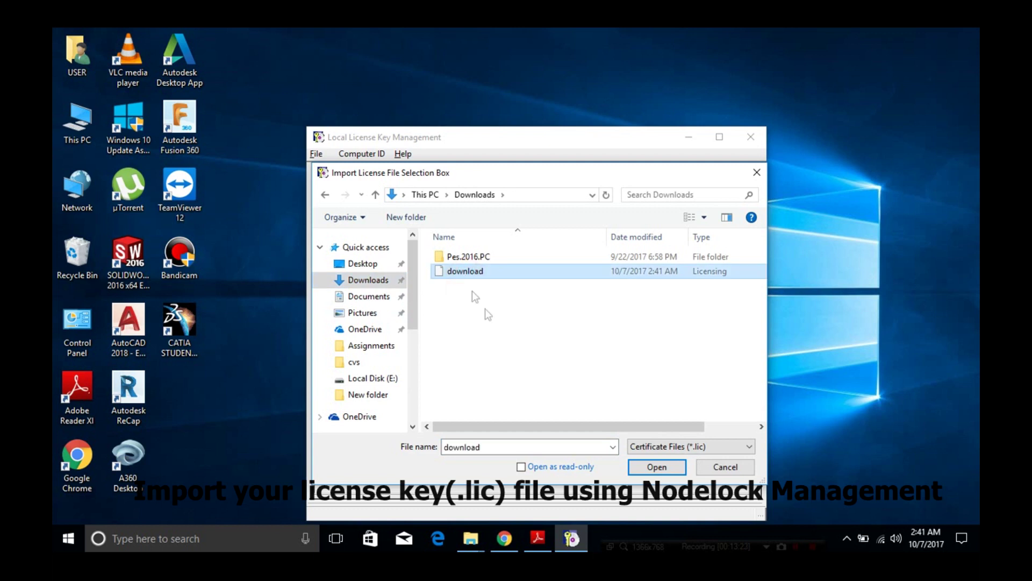
{"action": "left_click", "coordinate": [657, 467]}
{"action": "left_click", "coordinate": [537, 315]}
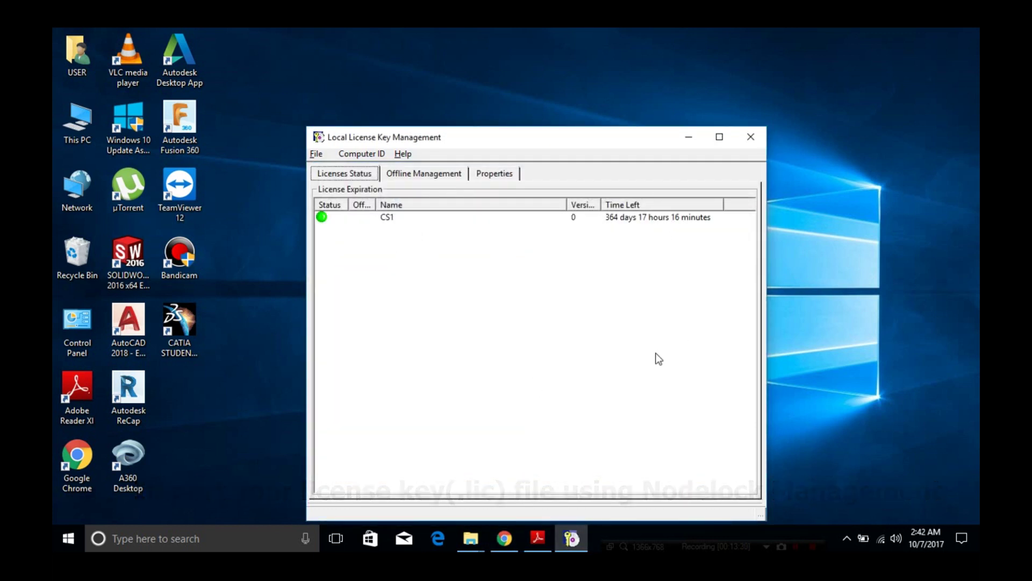
{"action": "left_click", "coordinate": [750, 141]}
Step: Launch CATIA Student V5-6R2017 from its desktop shortcut
{"action": "double_click", "coordinate": [191, 319]}
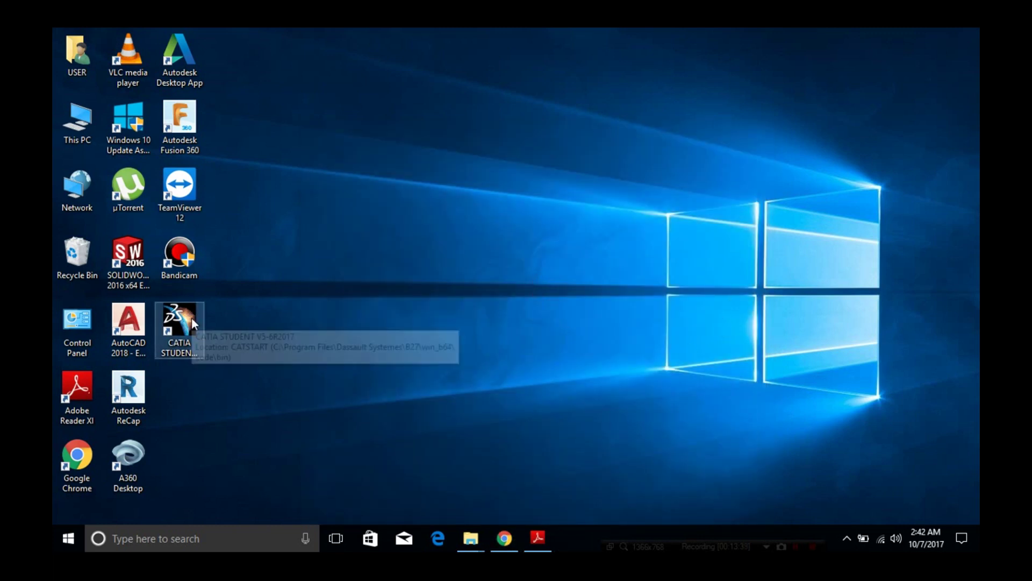